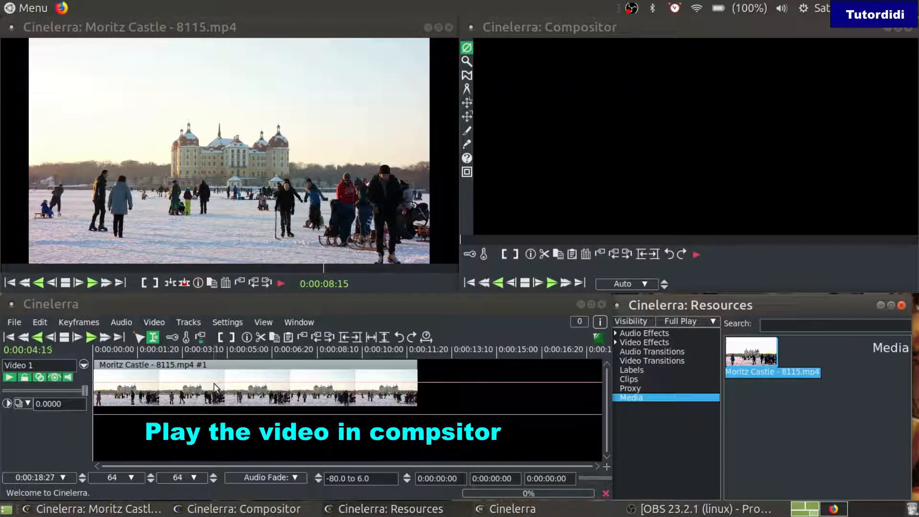
Play the Moritz Castle clip in the Compositor to preview it without effects
{"action": "left_click", "coordinate": [550, 283]}
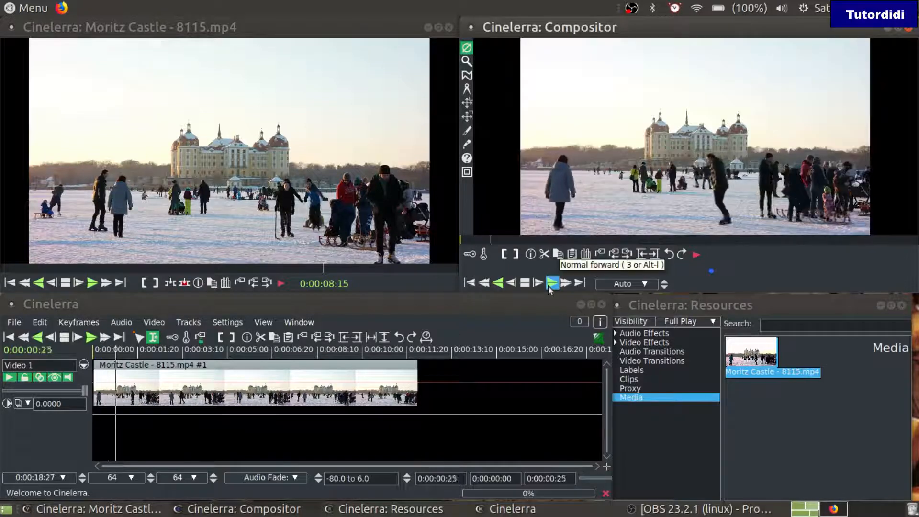
{"action": "left_click", "coordinate": [635, 475]}
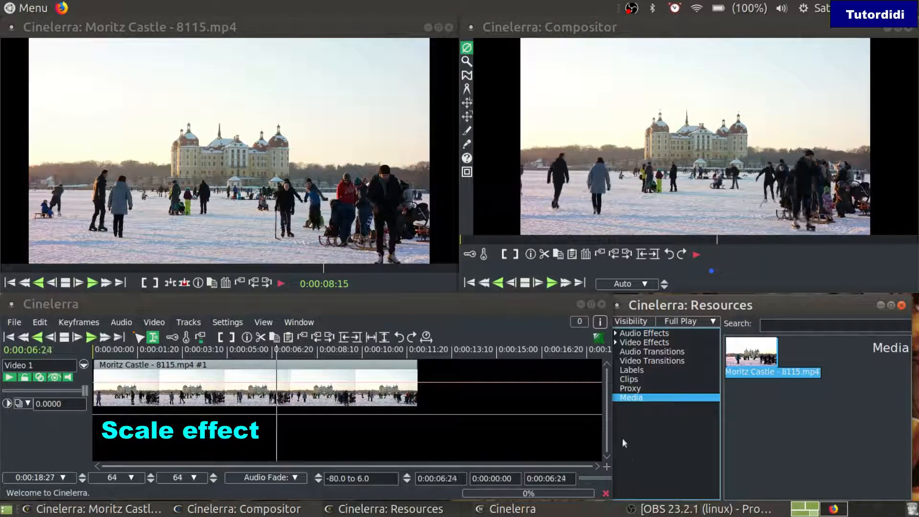
{"action": "left_click", "coordinate": [554, 285]}
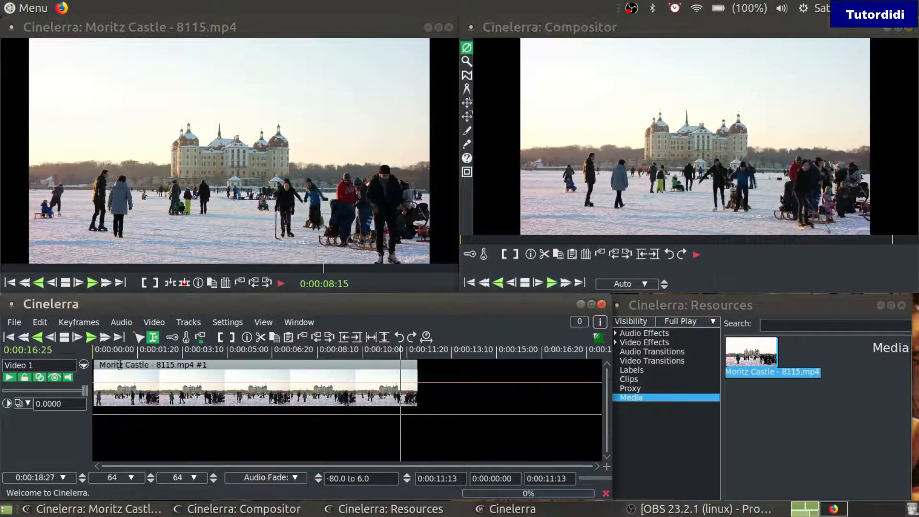
Search the effect plugins for "sca" and attach the Scale effect to the Moritz Castle clip on Video 1
{"action": "right_click", "coordinate": [189, 385]}
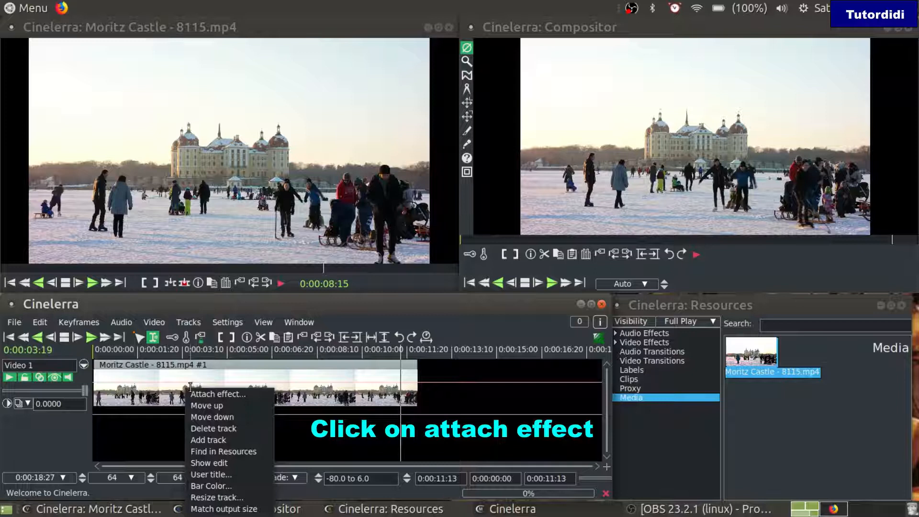
{"action": "left_click", "coordinate": [207, 394]}
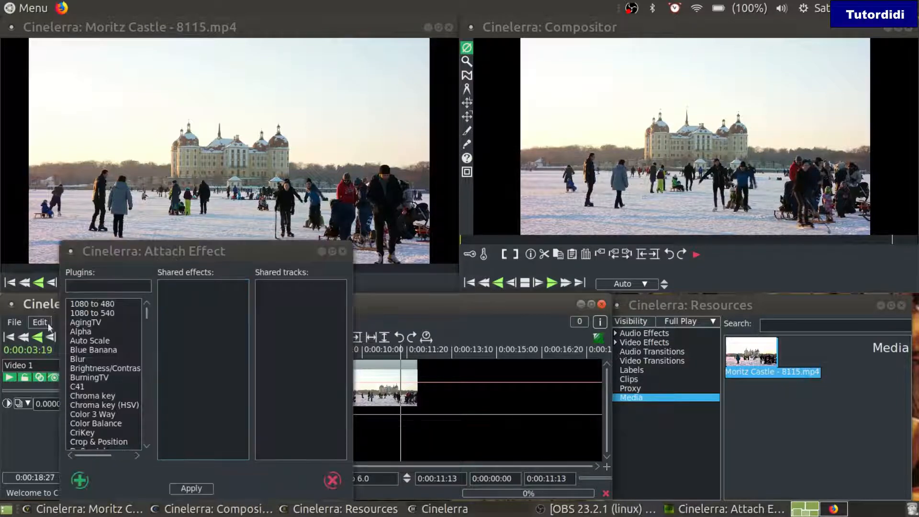
{"action": "left_click", "coordinate": [101, 285]}
{"action": "type", "text": "sca"}
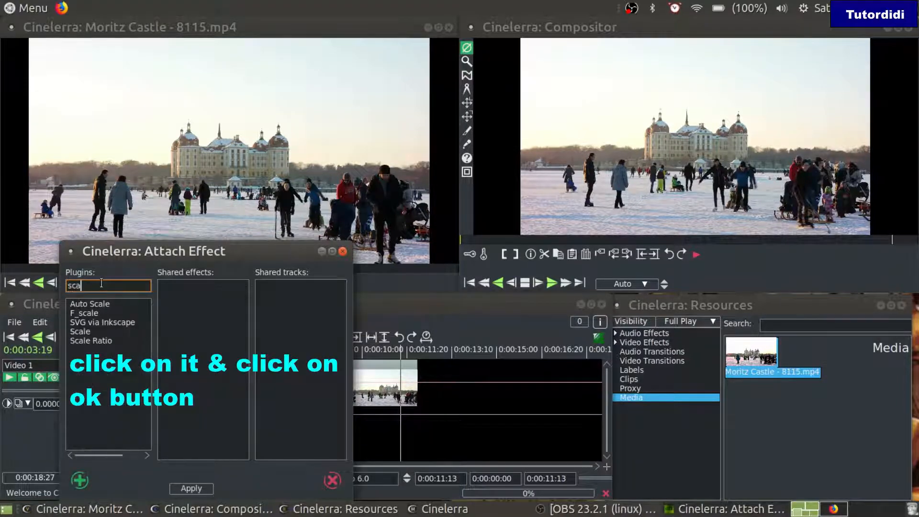
{"action": "left_click", "coordinate": [93, 332]}
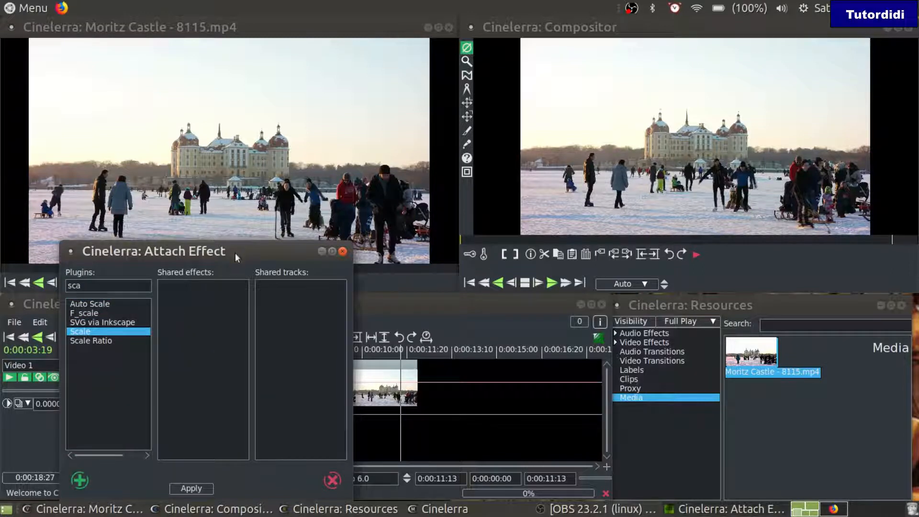
{"action": "left_click_drag", "start_coordinate": [240, 248], "coordinate": [311, 162]}
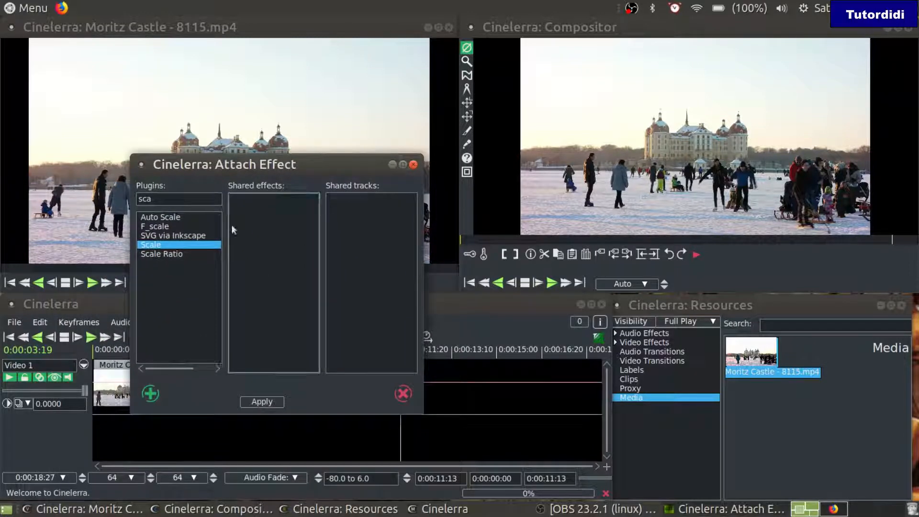
{"action": "left_click", "coordinate": [148, 393]}
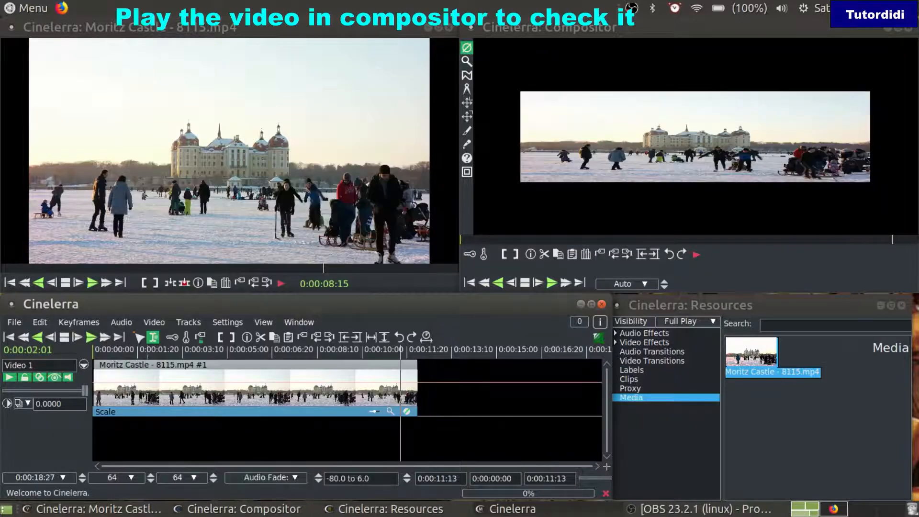
Play the clip from the start of the timeline in the Compositor to check the Scale effect
{"action": "left_click", "coordinate": [99, 350]}
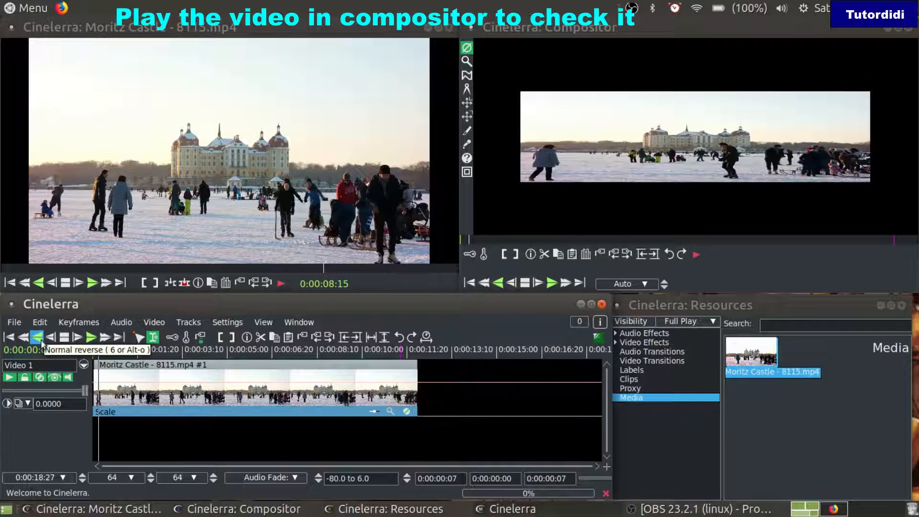
{"action": "left_click", "coordinate": [10, 338]}
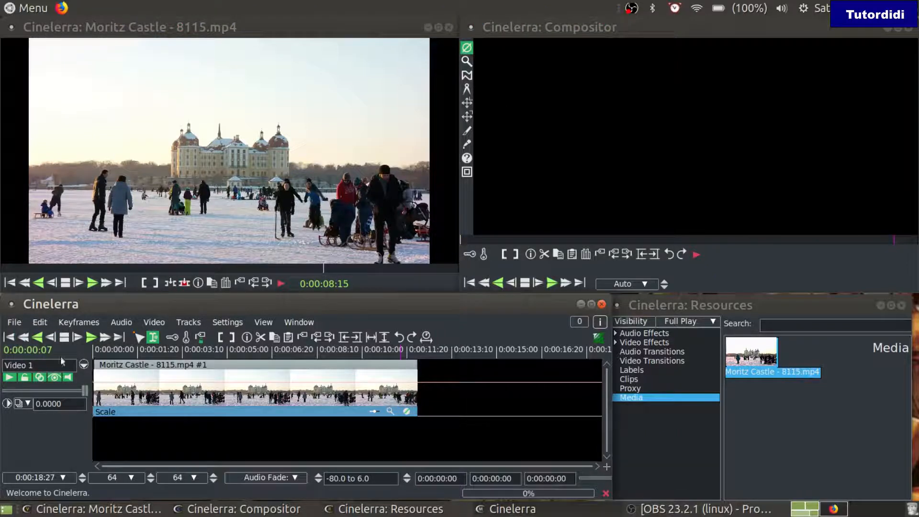
{"action": "left_click", "coordinate": [552, 283]}
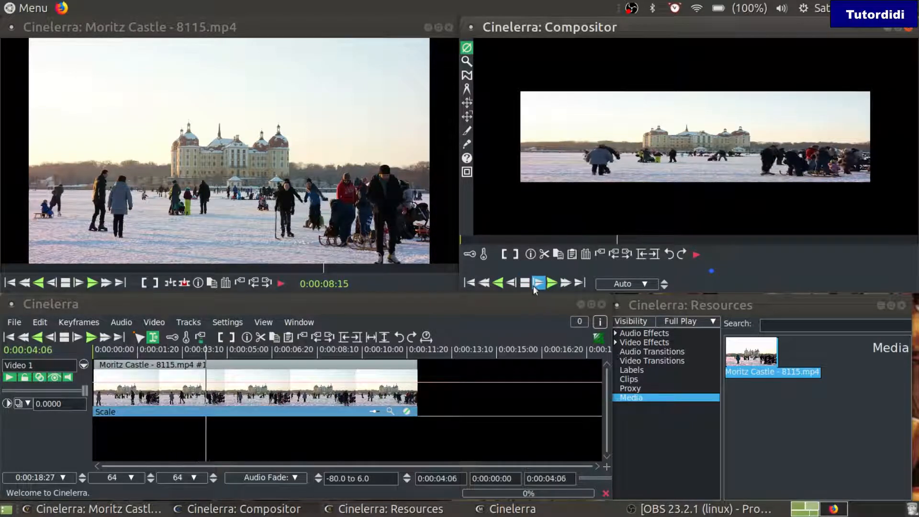
Show the Scale effect's settings for Video 1 and set its size to 3000 x 800
{"action": "right_click", "coordinate": [186, 410]}
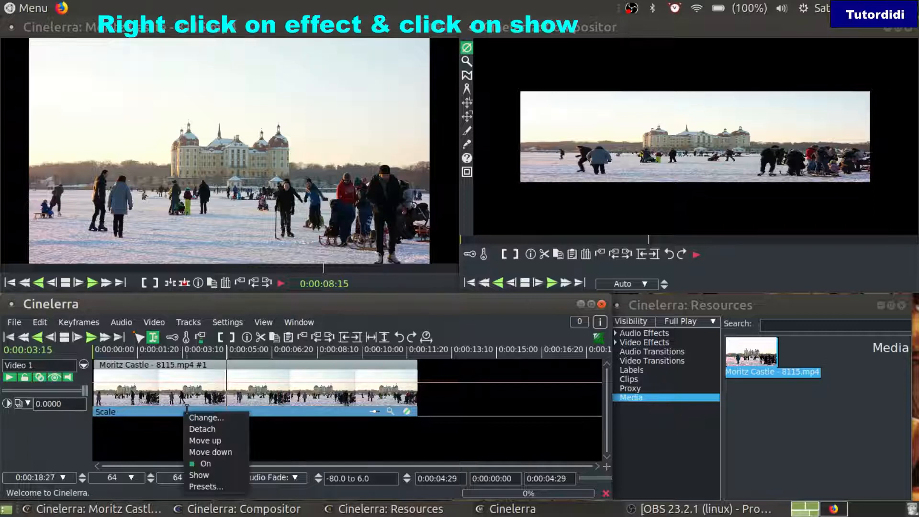
{"action": "left_click", "coordinate": [216, 476]}
{"action": "left_click_drag", "start_coordinate": [254, 426], "coordinate": [283, 266]}
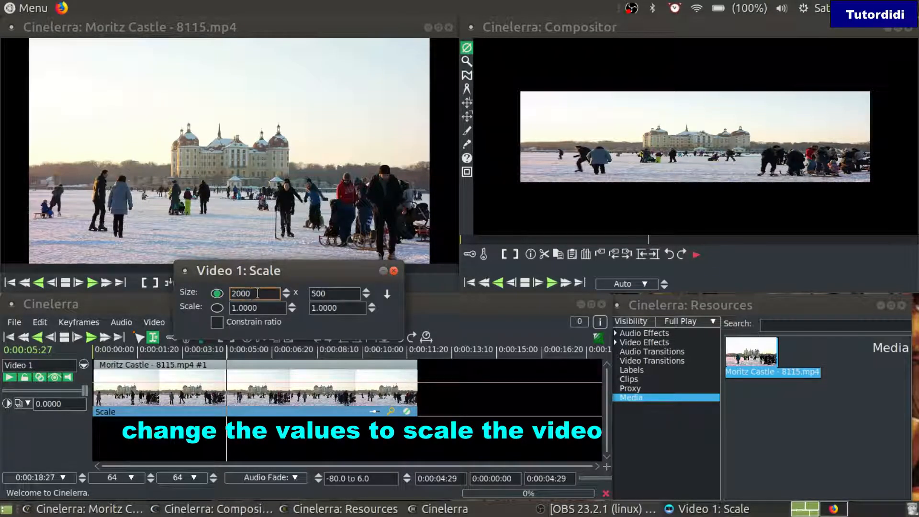
{"action": "type", "text": "3"}
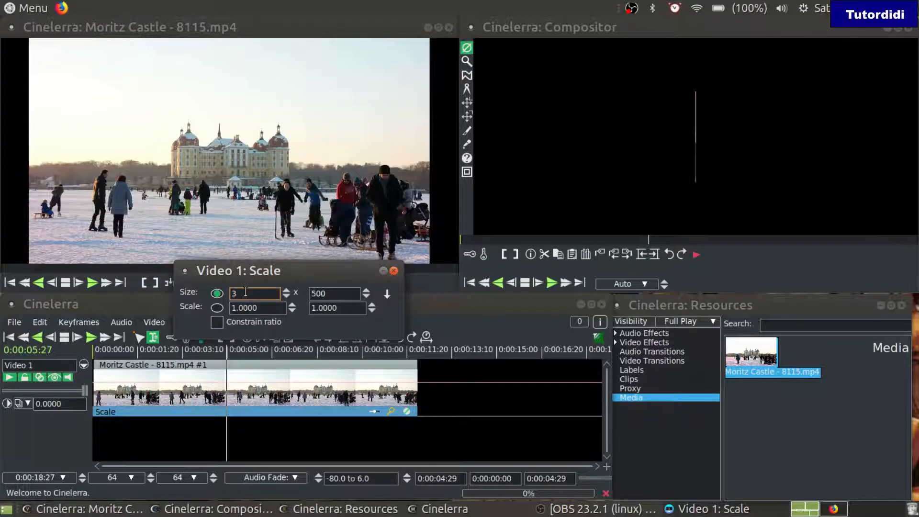
{"action": "type", "text": "000"}
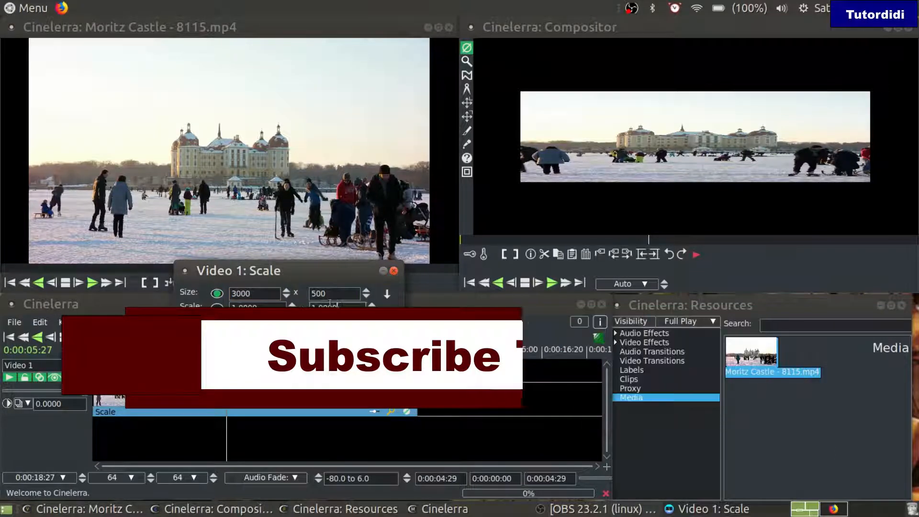
{"action": "key", "text": "Tab"}
{"action": "type", "text": "8000"}
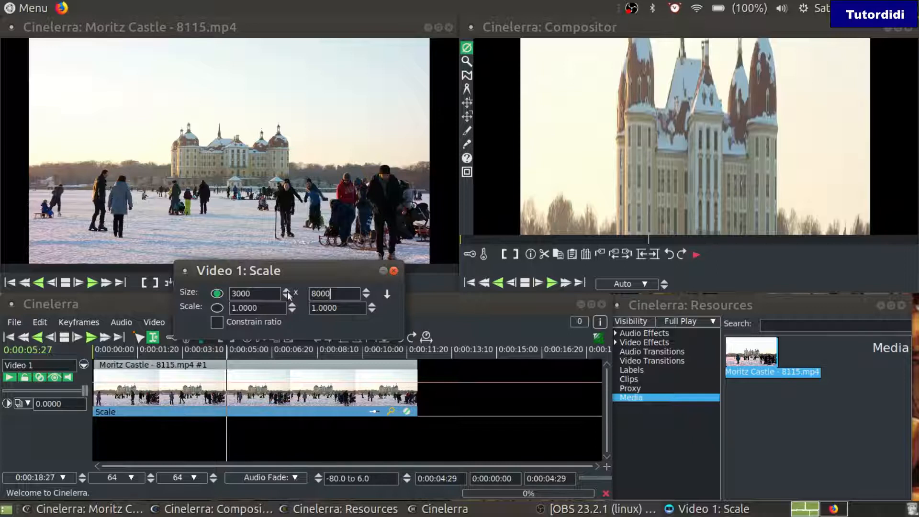
{"action": "key", "text": "BackSpace"}
Switch the effect from size to scale factors and adjust the horizontal factor to 1.1
{"action": "left_click", "coordinate": [269, 308]}
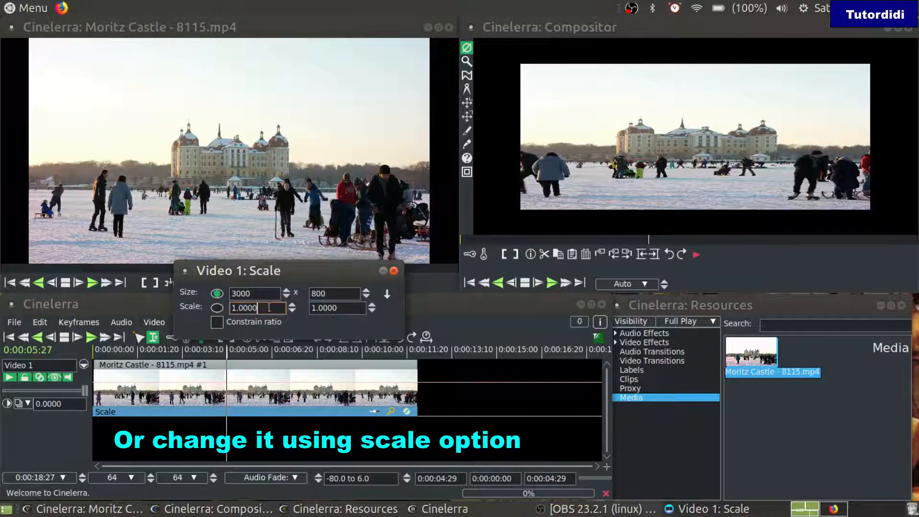
{"action": "left_click", "coordinate": [222, 320]}
{"action": "left_click", "coordinate": [217, 308]}
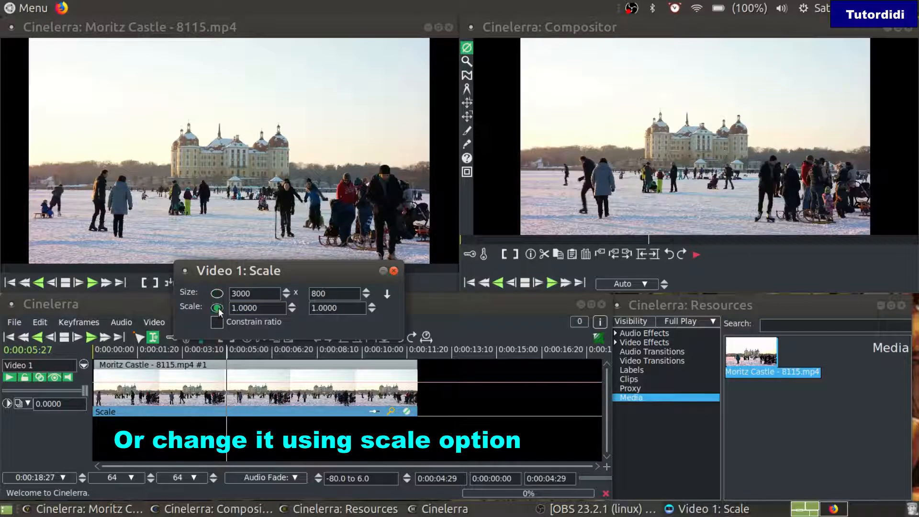
{"action": "left_click", "coordinate": [291, 305]}
{"action": "left_click", "coordinate": [291, 305]}
{"action": "left_click", "coordinate": [291, 305]}
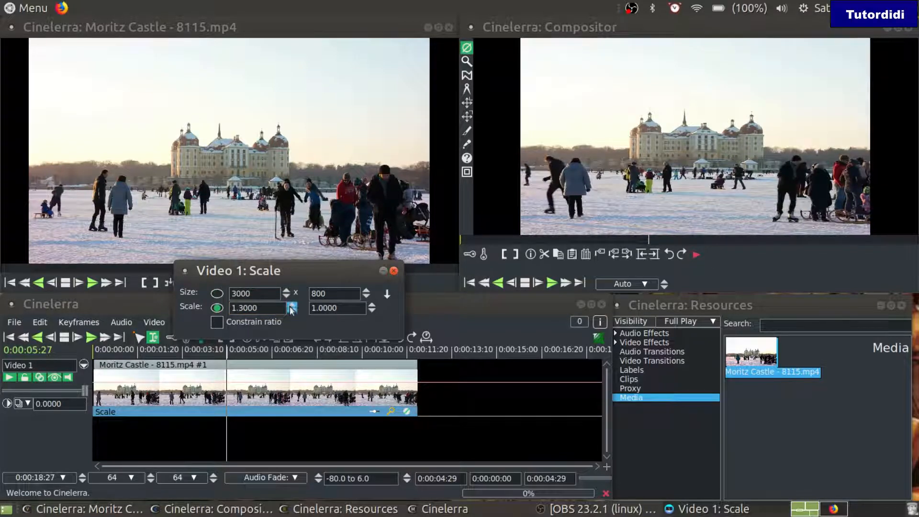
{"action": "left_click", "coordinate": [290, 307]}
{"action": "left_click", "coordinate": [290, 307]}
{"action": "left_click", "coordinate": [290, 310]}
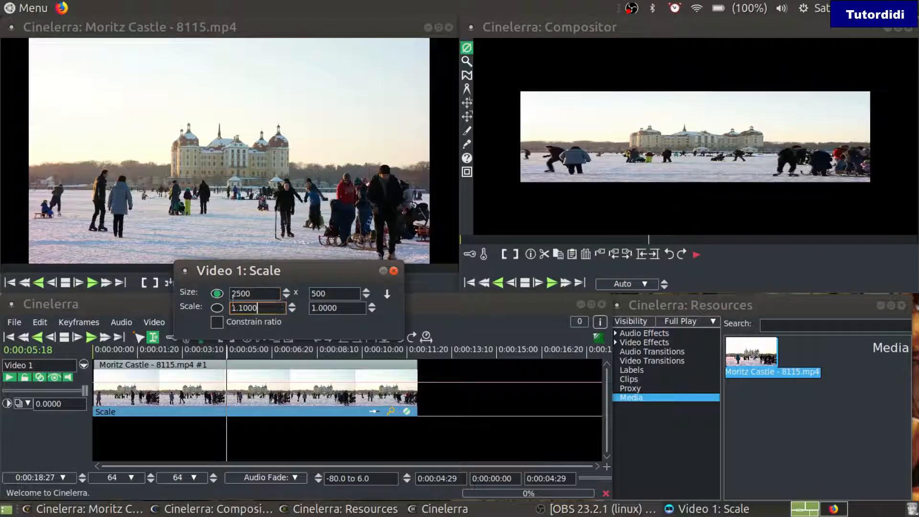
Set the Scale effect's size to 1080 x 600 and close its settings
{"action": "type", "text": "1080"}
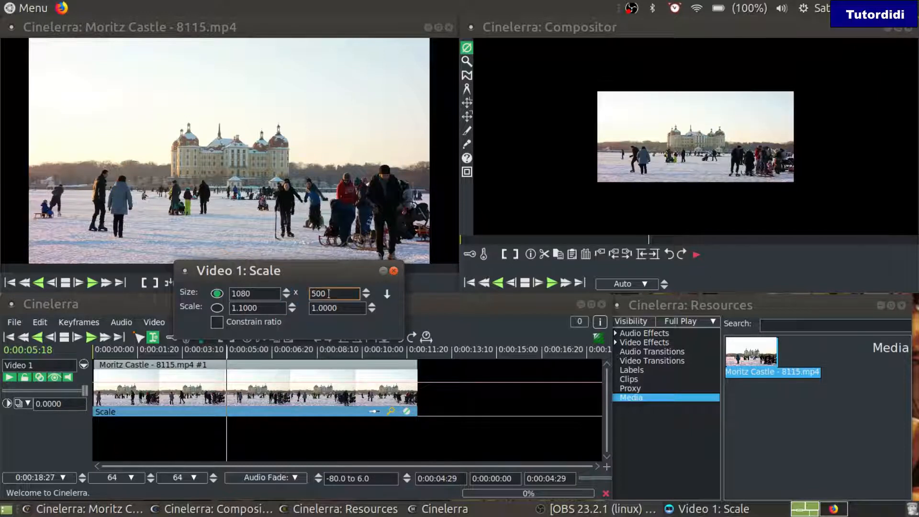
{"action": "type", "text": "600"}
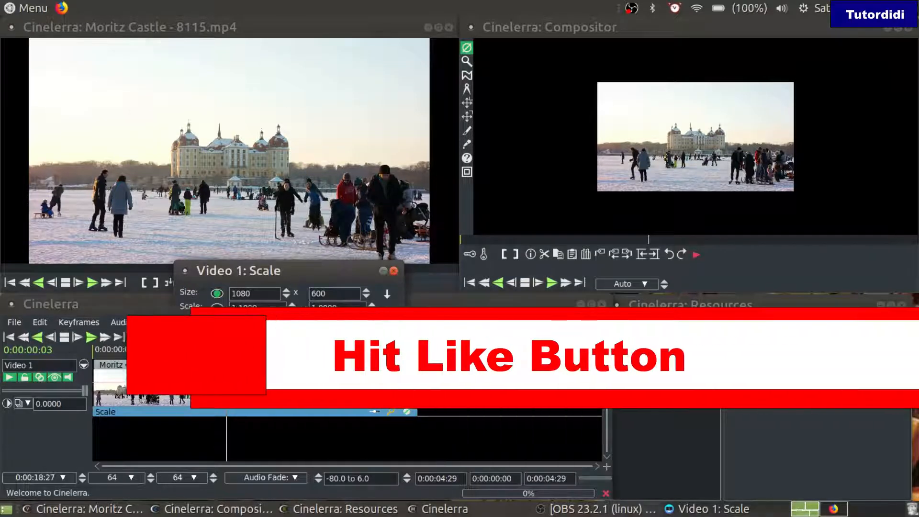
{"action": "left_click", "coordinate": [393, 271]}
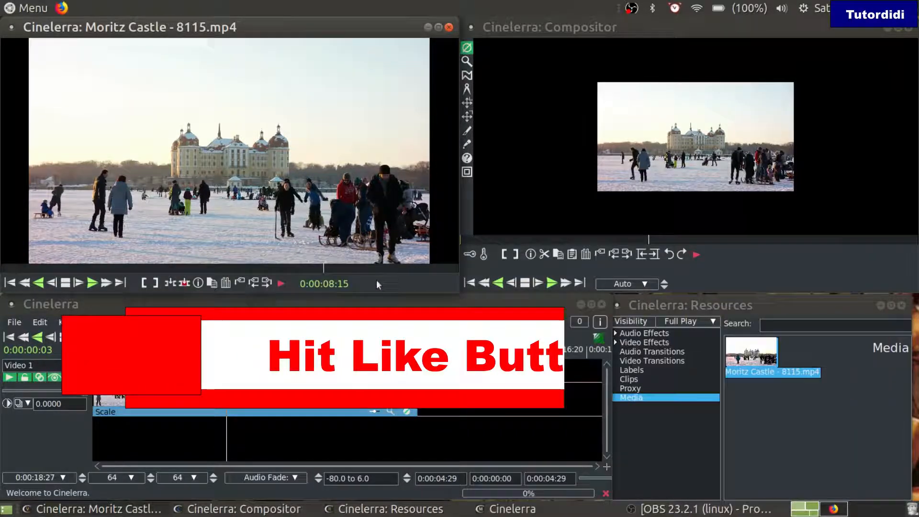
Play the resized video from the beginning in the Compositor to check its scaling
{"action": "left_click", "coordinate": [10, 338]}
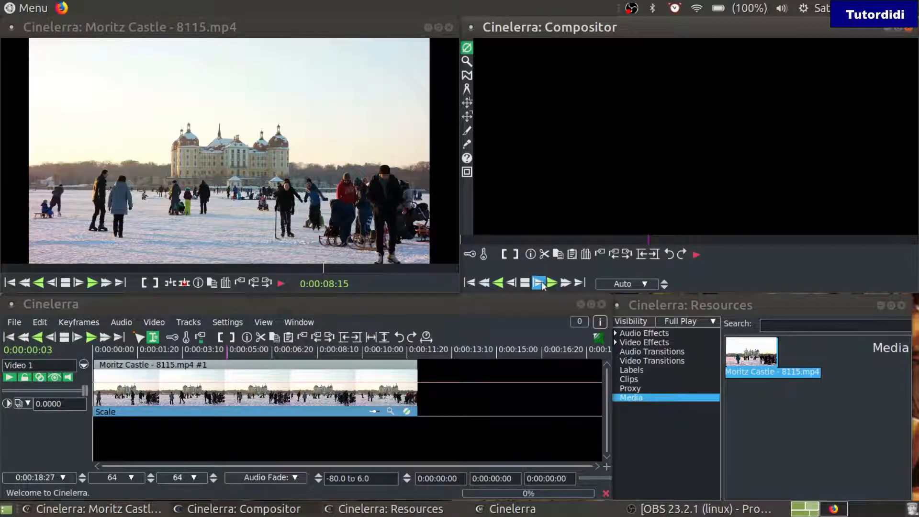
{"action": "left_click", "coordinate": [551, 283]}
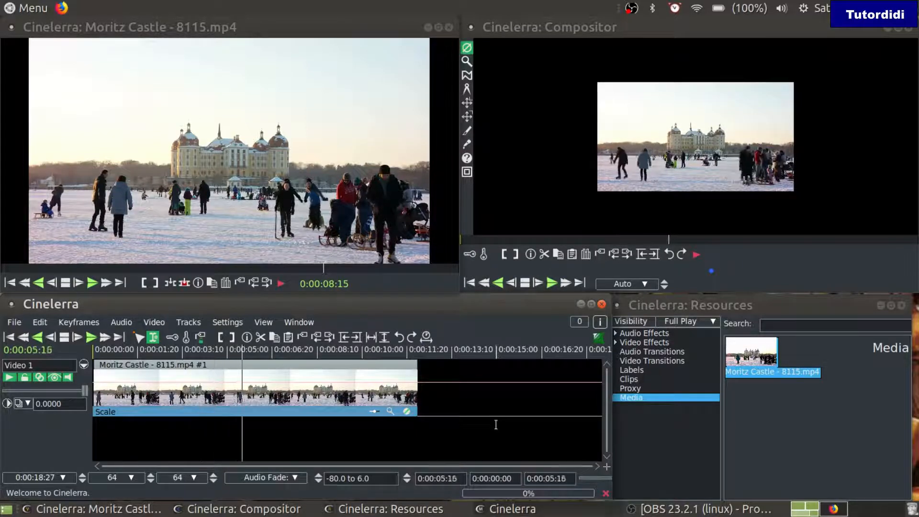
{"action": "left_click", "coordinate": [554, 288]}
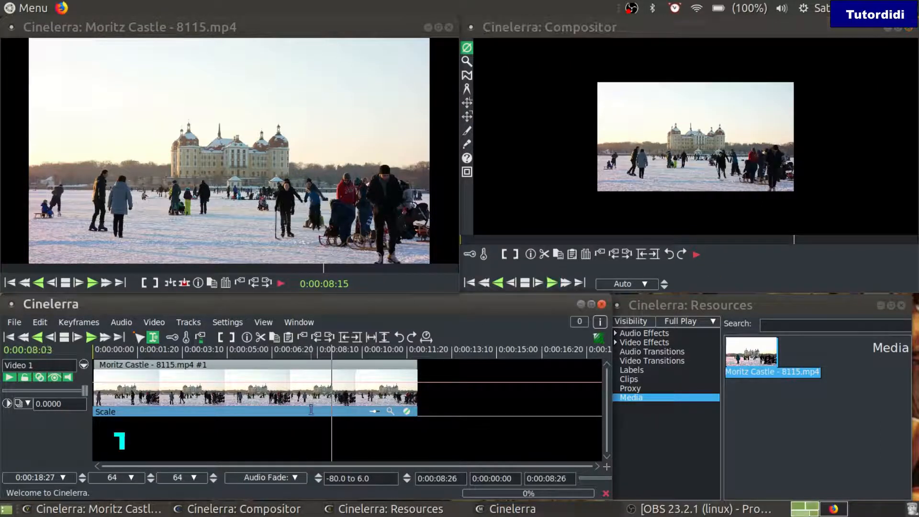
Toggle the Scale effect off and on, and detach it from the clip on Video 1
{"action": "left_click", "coordinate": [406, 413]}
{"action": "left_click", "coordinate": [406, 412]}
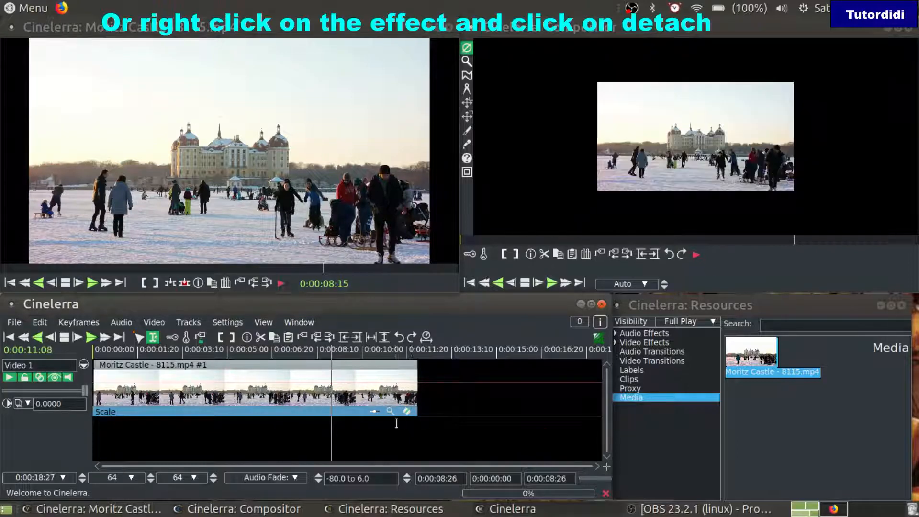
{"action": "right_click", "coordinate": [290, 409]}
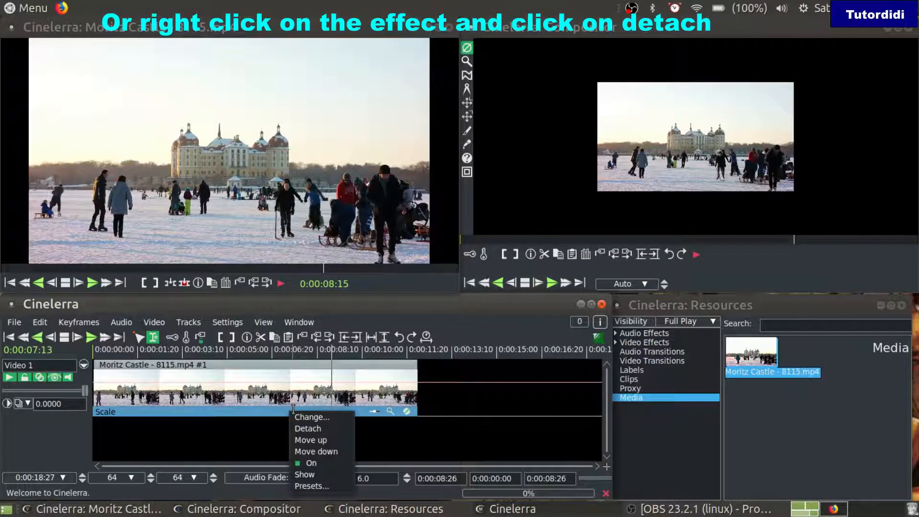
{"action": "left_click", "coordinate": [328, 429]}
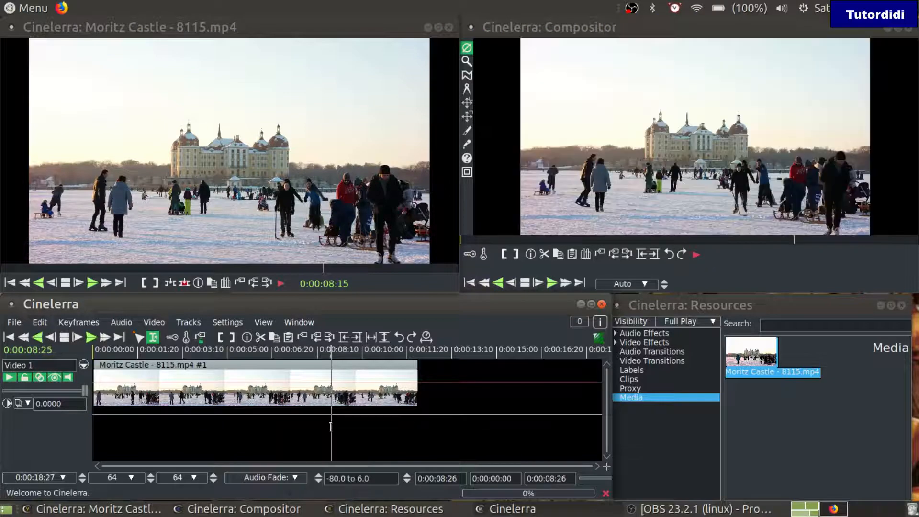
Return to the start of the timeline and attach the Rotate effect to the Moritz Castle clip
{"action": "left_click", "coordinate": [9, 338]}
{"action": "right_click", "coordinate": [144, 375]}
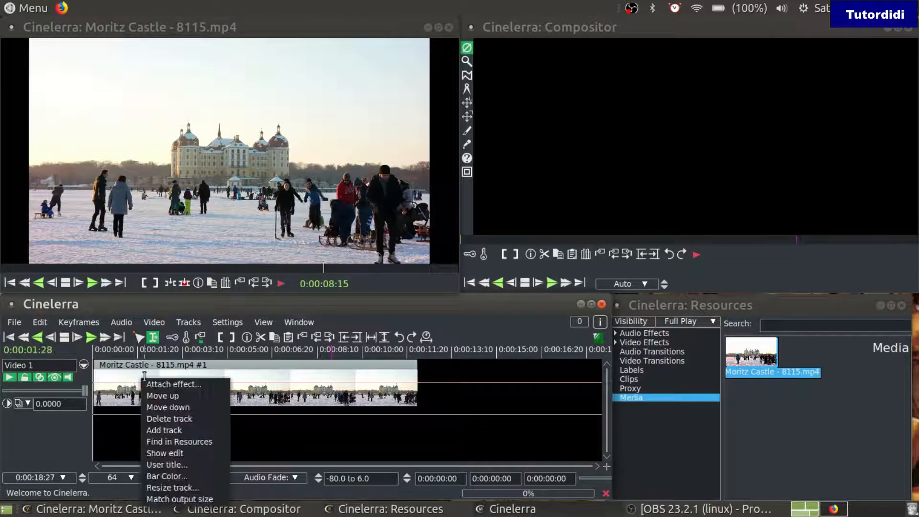
{"action": "left_click", "coordinate": [175, 384]}
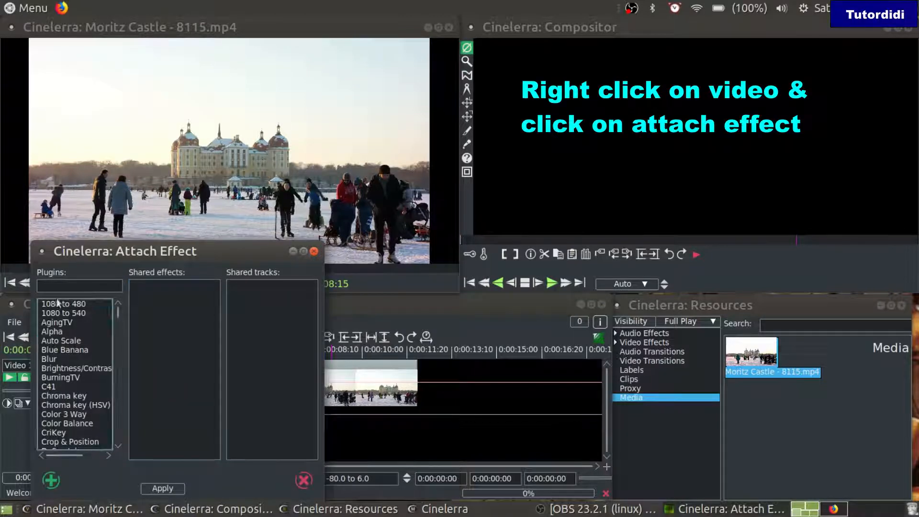
{"action": "type", "text": "rotat"}
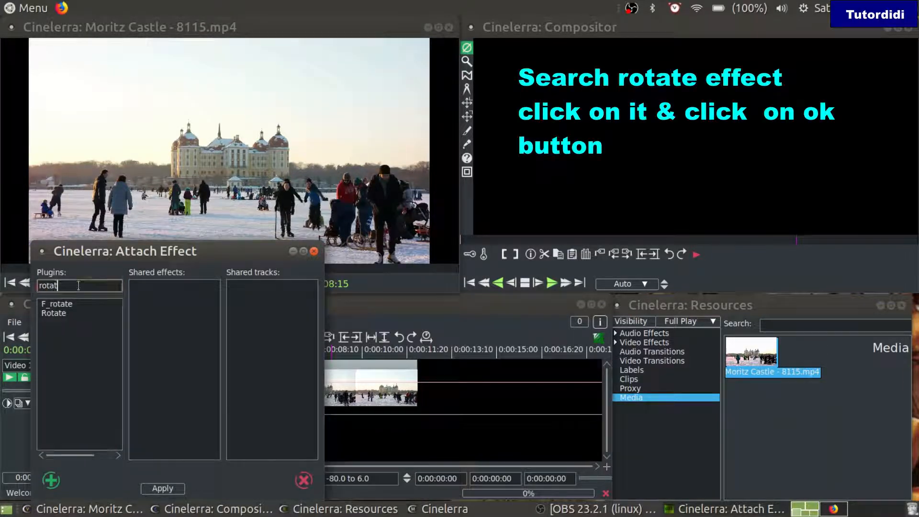
{"action": "left_click", "coordinate": [63, 312]}
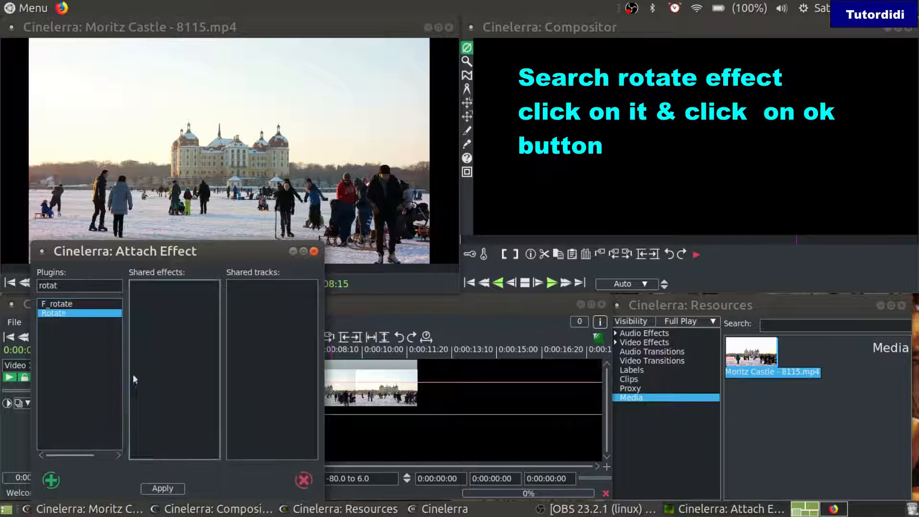
{"action": "left_click", "coordinate": [50, 479]}
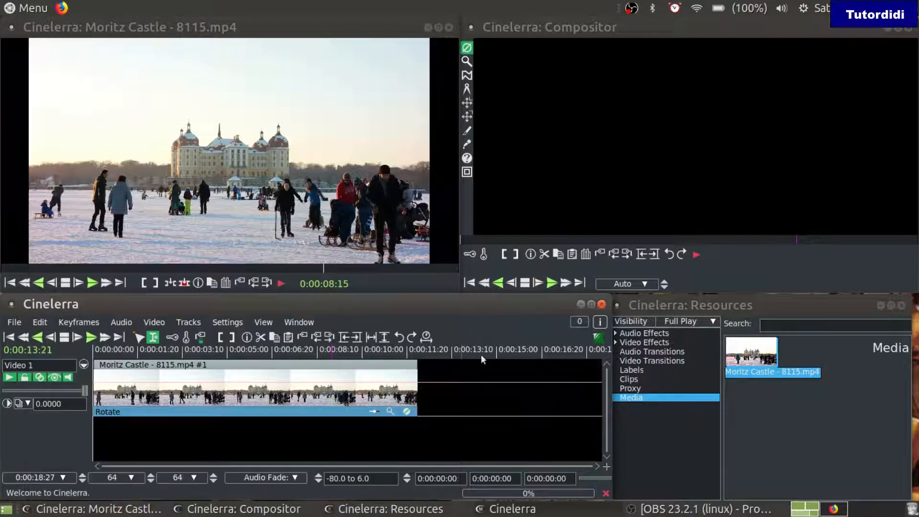
Try the Rotate effect's 90, 270 and 180 degree presets, settle on 90 degrees, and play the rotated video in the Compositor
{"action": "right_click", "coordinate": [325, 411]}
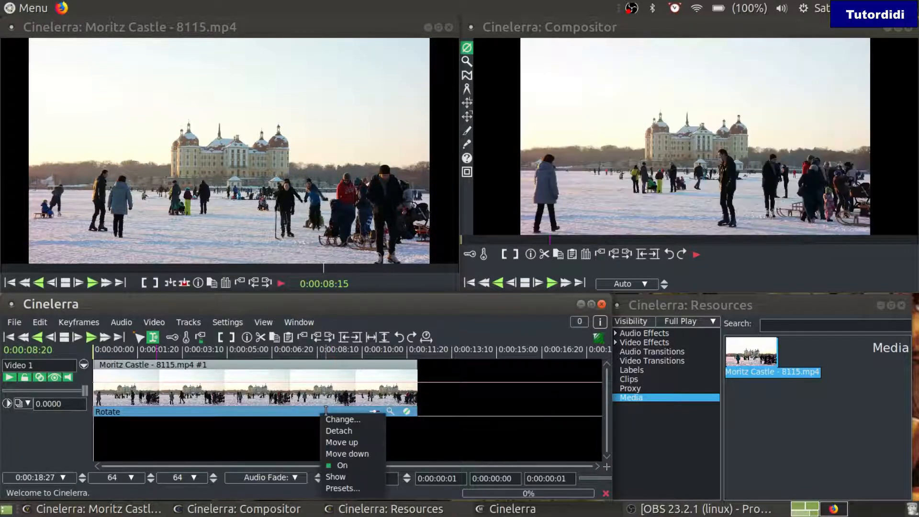
{"action": "left_click", "coordinate": [345, 477]}
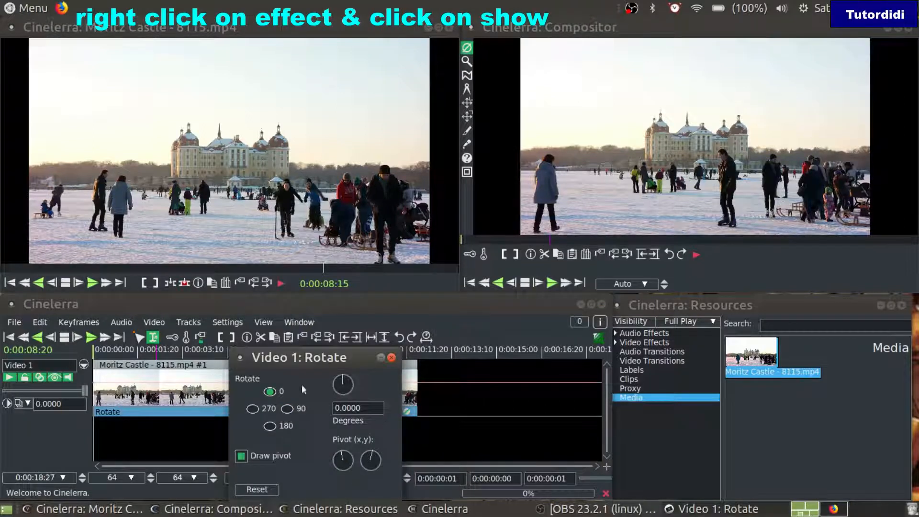
{"action": "left_click_drag", "start_coordinate": [315, 360], "coordinate": [306, 237]}
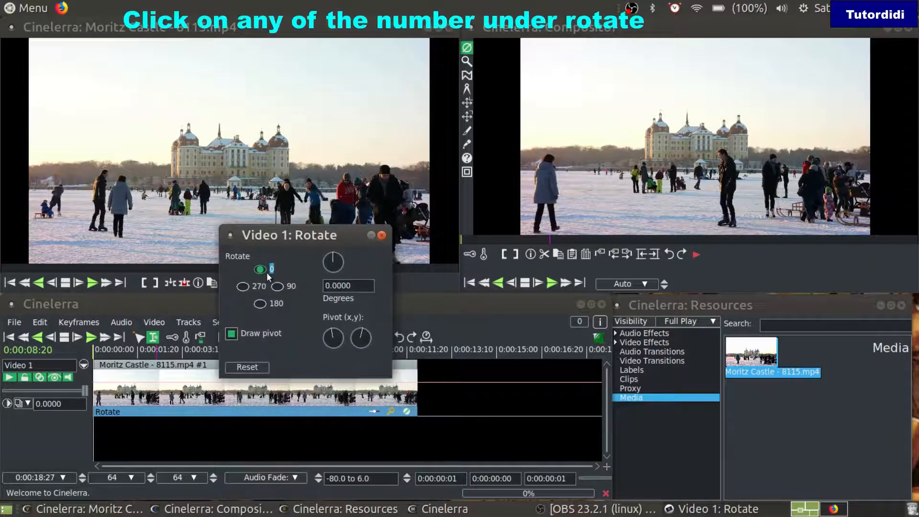
{"action": "left_click", "coordinate": [279, 288]}
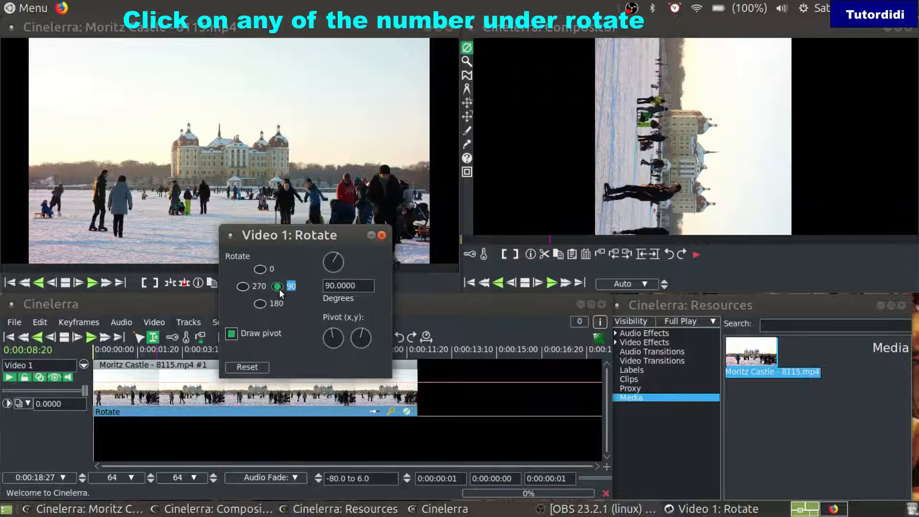
{"action": "left_click", "coordinate": [242, 287]}
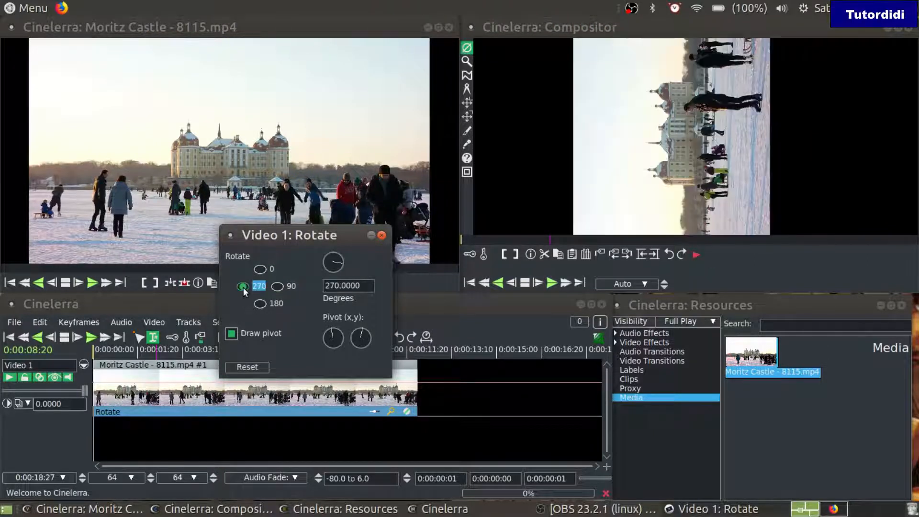
{"action": "left_click", "coordinate": [268, 303]}
{"action": "left_click", "coordinate": [280, 290]}
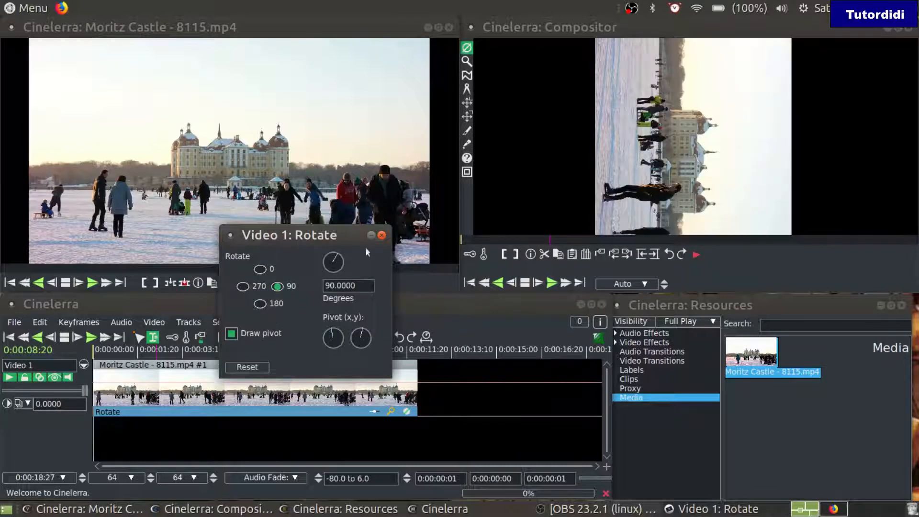
{"action": "left_click", "coordinate": [381, 235]}
{"action": "left_click", "coordinate": [552, 283]}
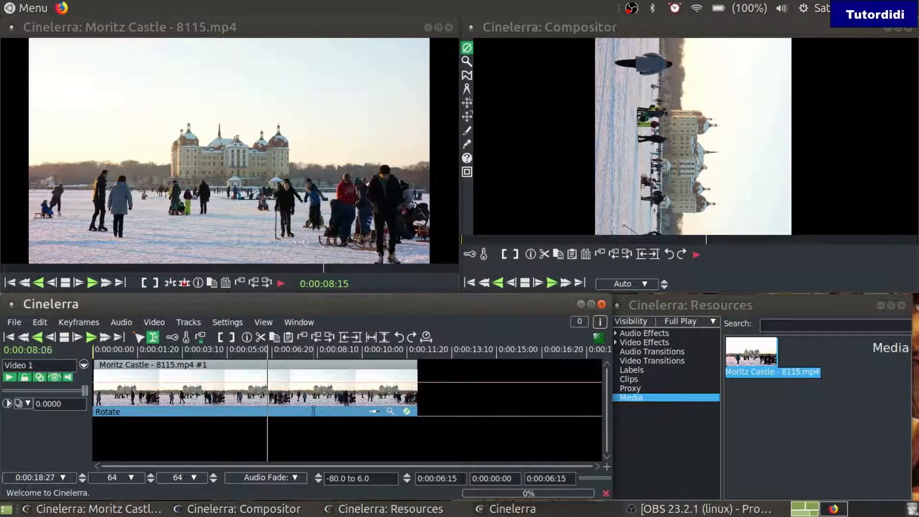
Reopen the Rotate effect's settings and turn the Degrees dial until the castle lies sideways with its towers facing left
{"action": "right_click", "coordinate": [295, 404]}
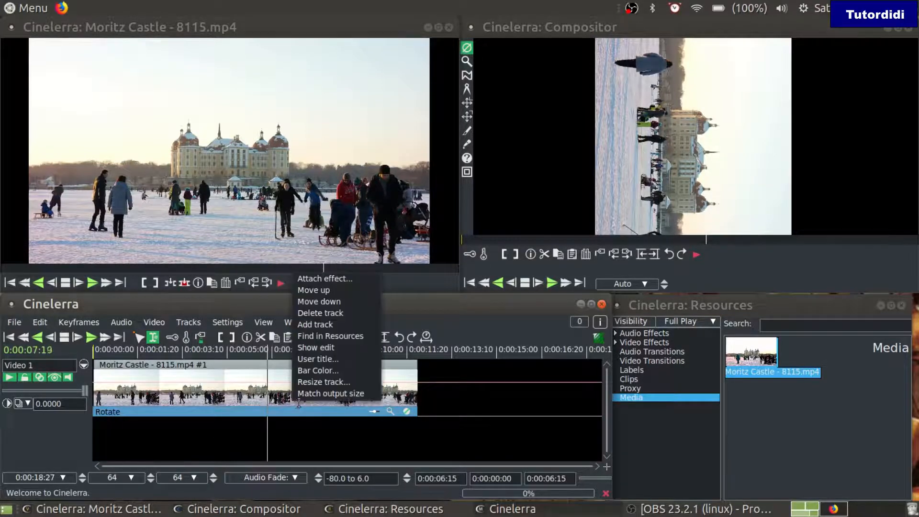
{"action": "left_click", "coordinate": [283, 410]}
{"action": "right_click", "coordinate": [283, 410]}
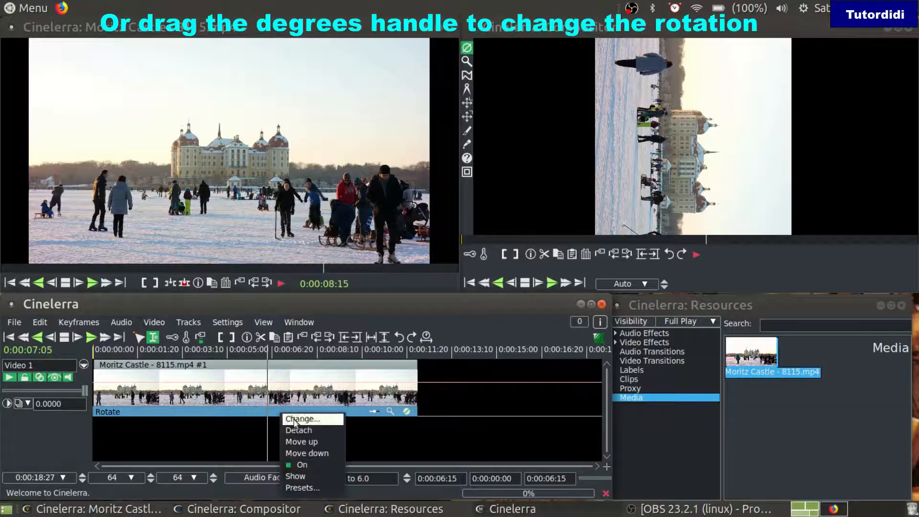
{"action": "left_click", "coordinate": [319, 477]}
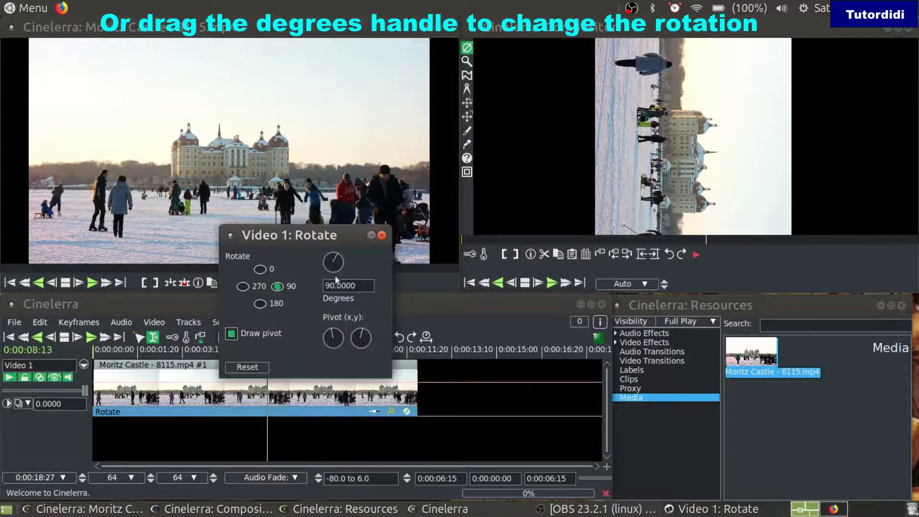
{"action": "left_click_drag", "start_coordinate": [338, 260], "coordinate": [333, 262]}
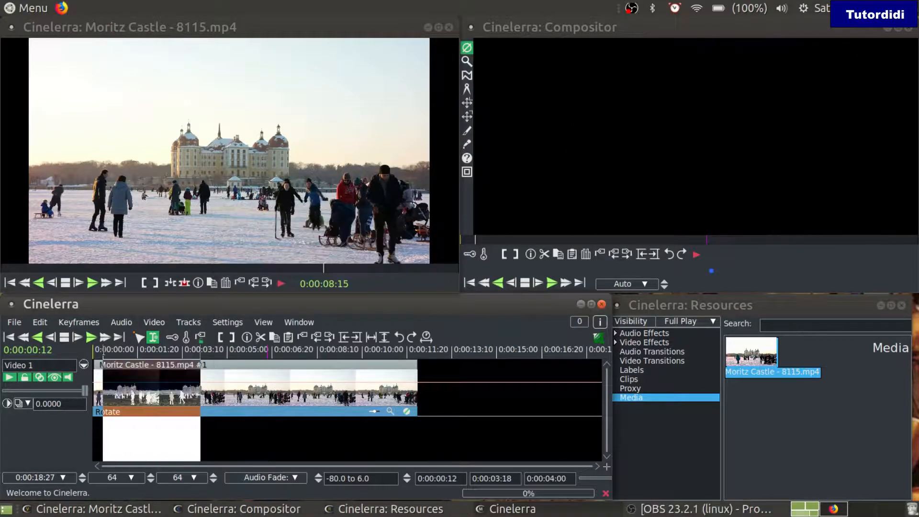
Return to the start of the timeline and play the video in the Compositor to check the new rotation
{"action": "left_click", "coordinate": [96, 361]}
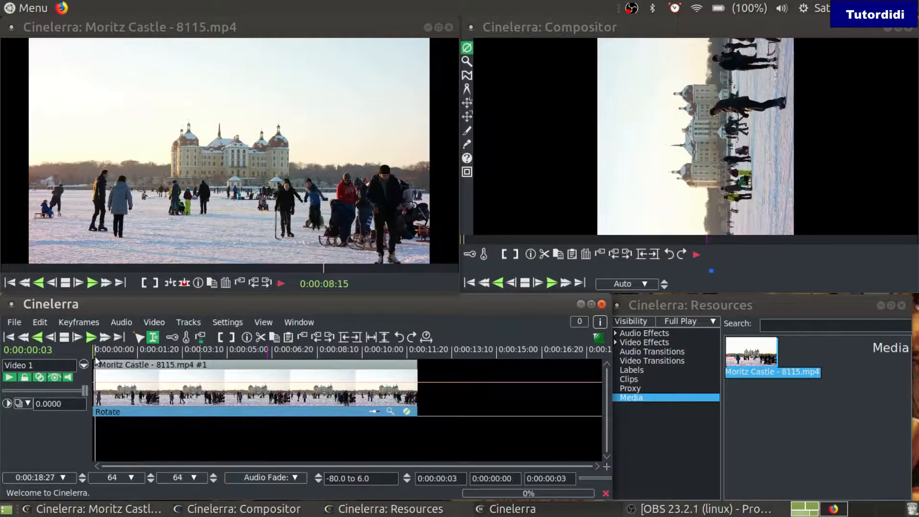
{"action": "left_click", "coordinate": [552, 284]}
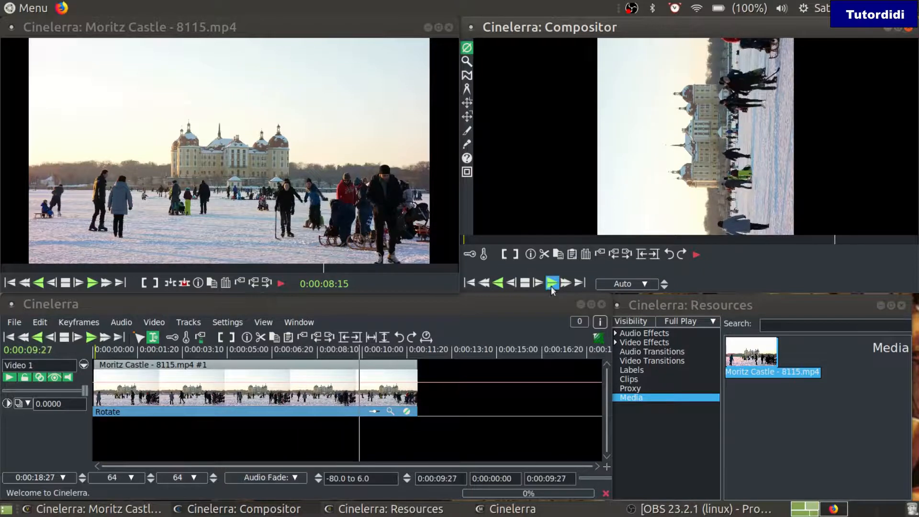
{"action": "left_click", "coordinate": [119, 210]}
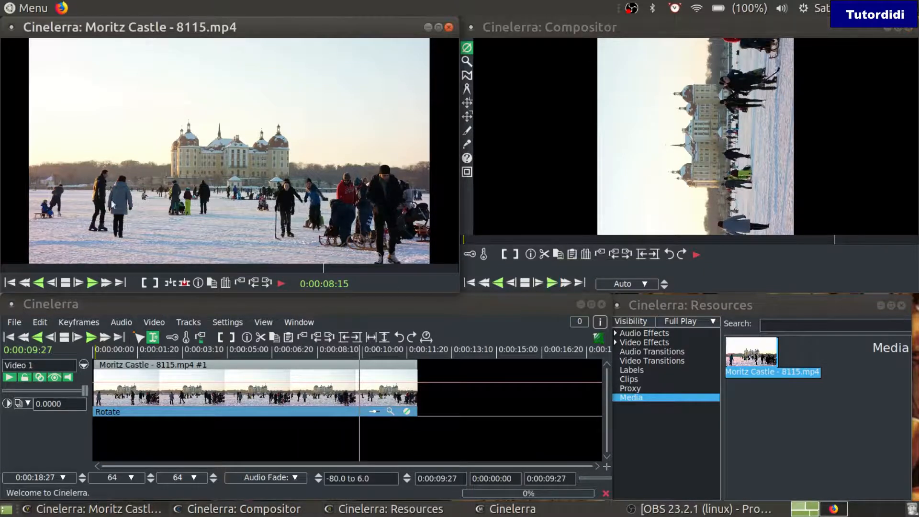